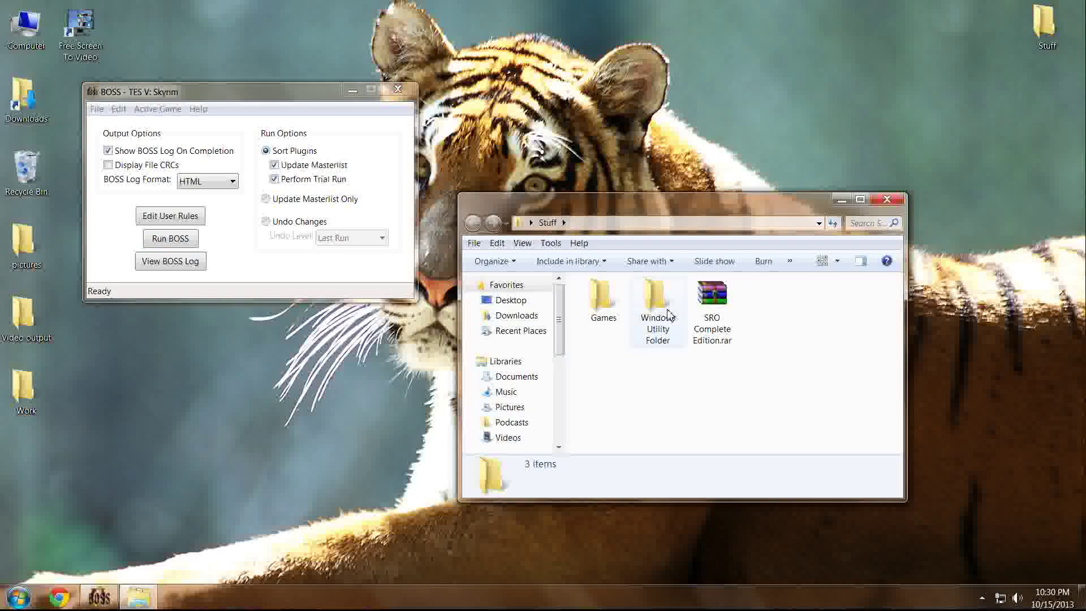
Step: Go through Games > Role Playing Games > Role Playing Utilities > Elder Scrolls > Skyrim Utility Folder > Utilities
click(669, 314)
double_click(601, 298)
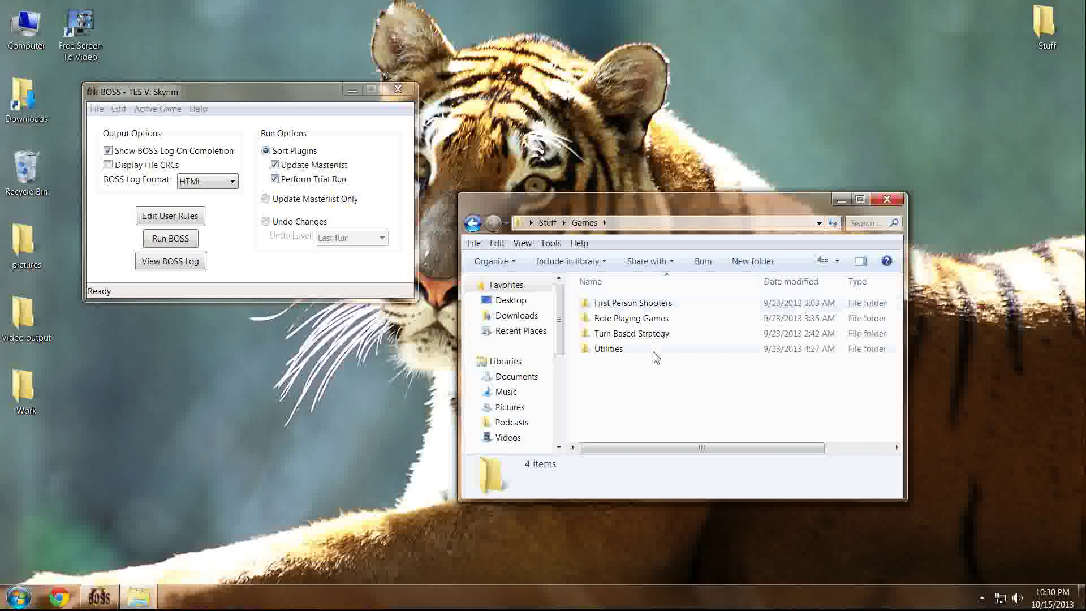
double_click(642, 319)
double_click(624, 324)
double_click(624, 320)
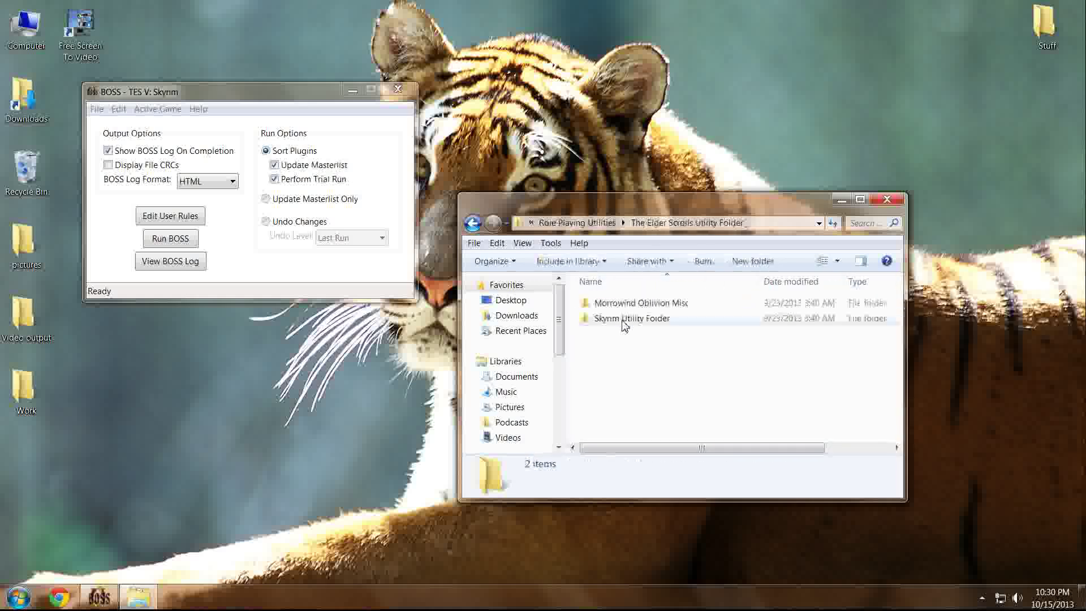
double_click(624, 320)
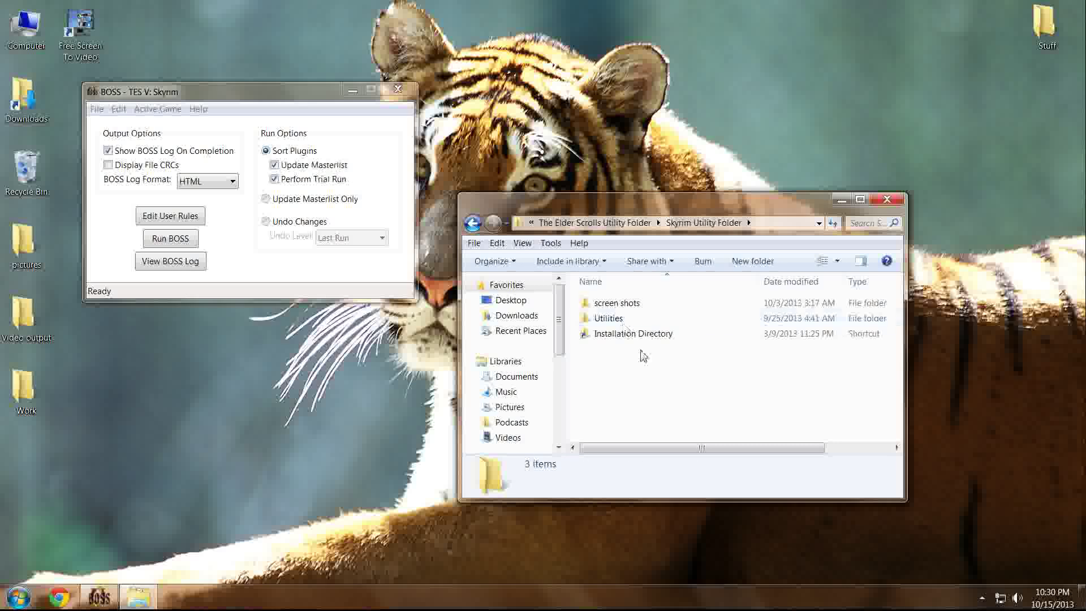
double_click(641, 320)
Step: Scroll through the 15 utility shortcuts and bring the BOSS window forward
scroll(653, 333, down, 2)
scroll(654, 338, up, 2)
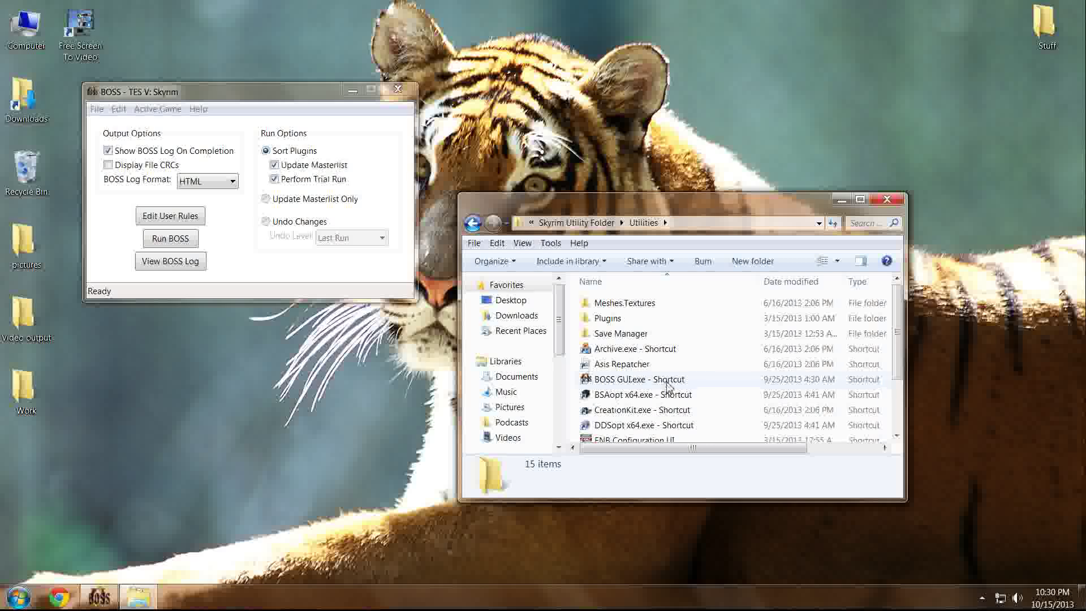
scroll(672, 386, down, 2)
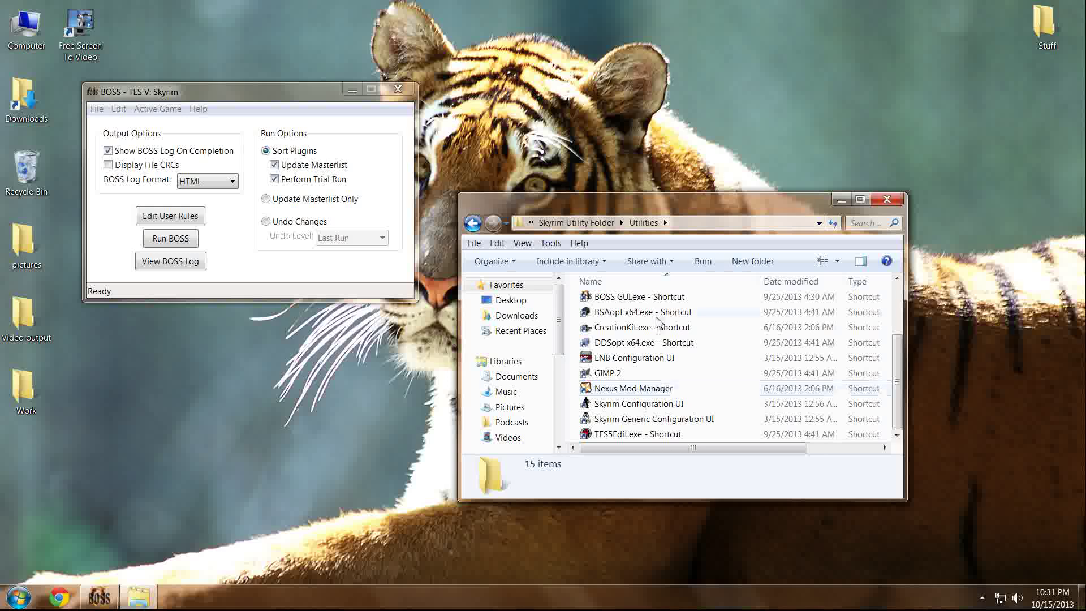
click(249, 263)
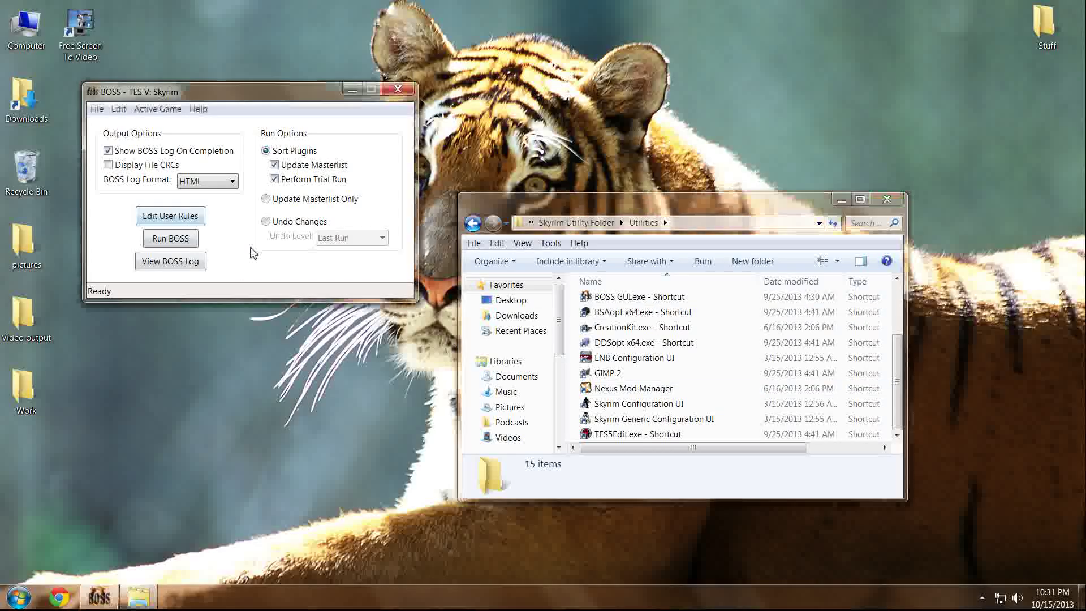
Step: Run BOSS to sort the Skyrim plugins and update the masterlist, producing the BOSS Log
click(169, 241)
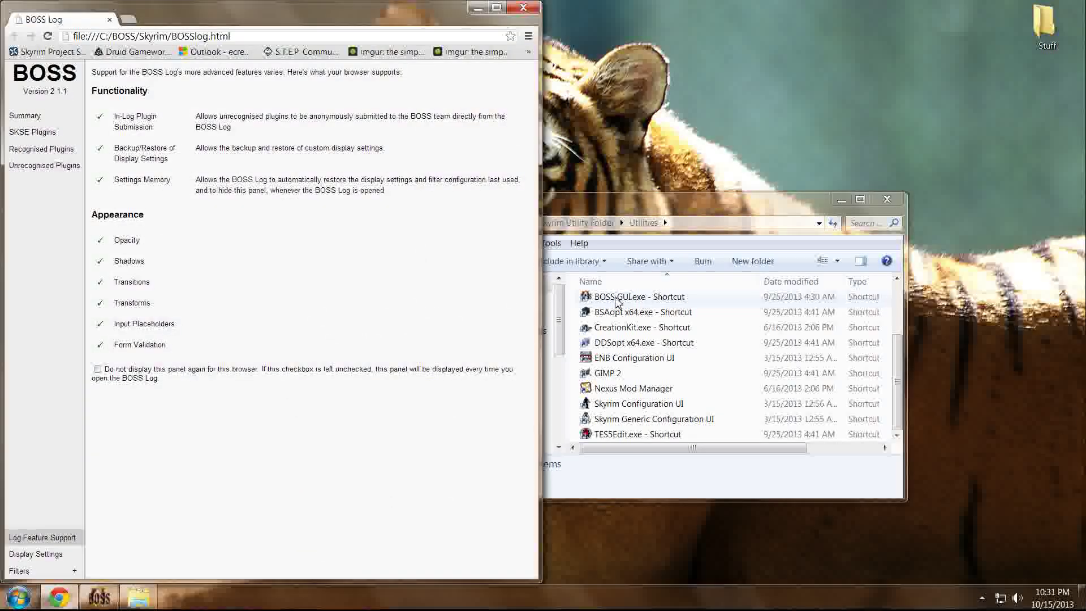
click(616, 301)
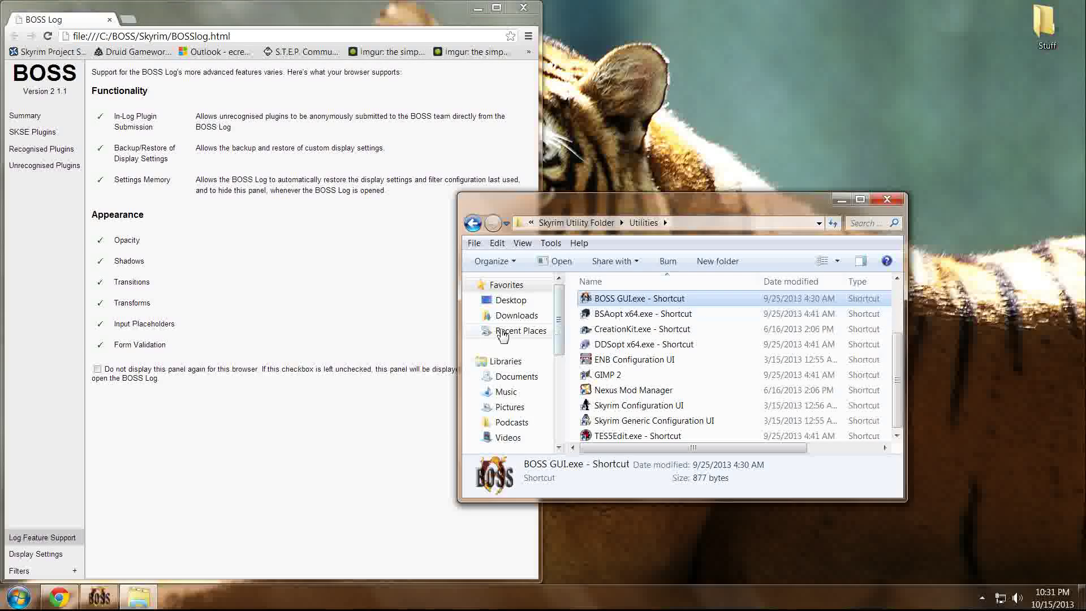
Step: Maximize the BOSS Log and browse SKSE, Recognised and Unrecognised Plugins, ending on Recognised Plugins
click(359, 290)
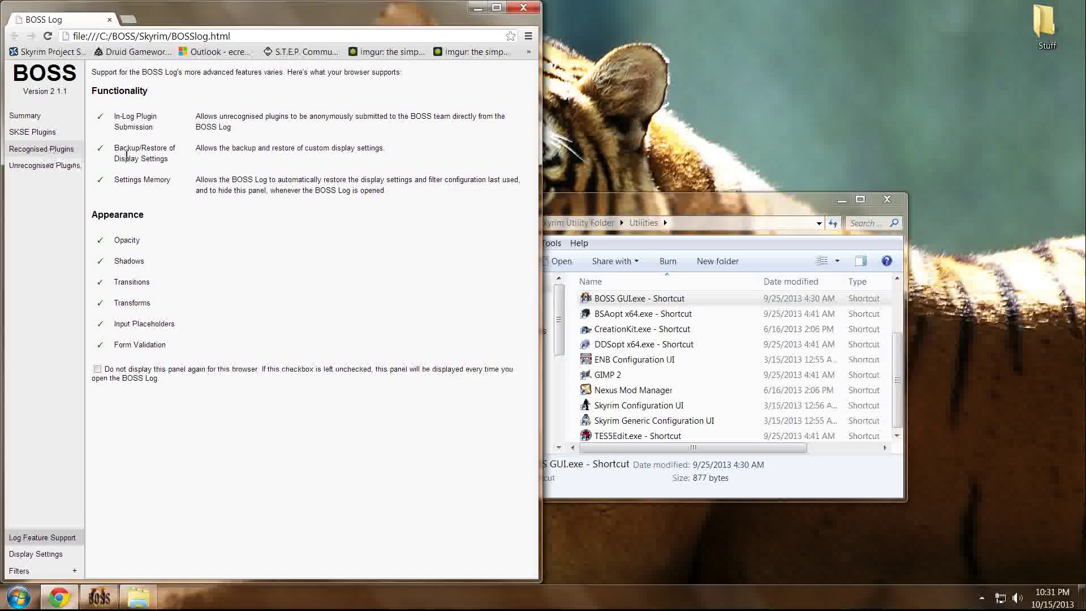
click(496, 8)
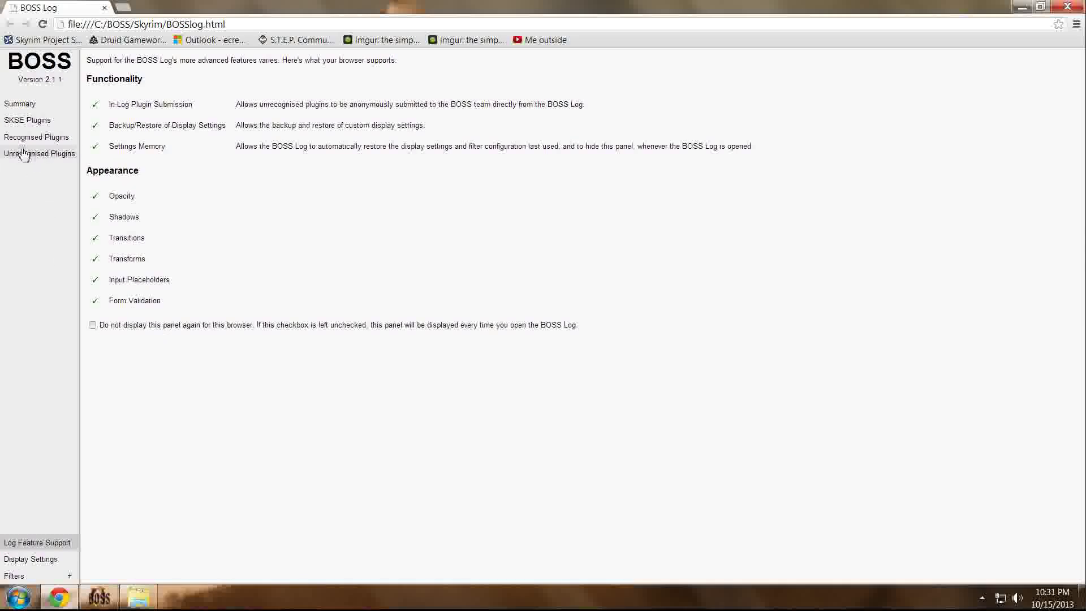
click(25, 121)
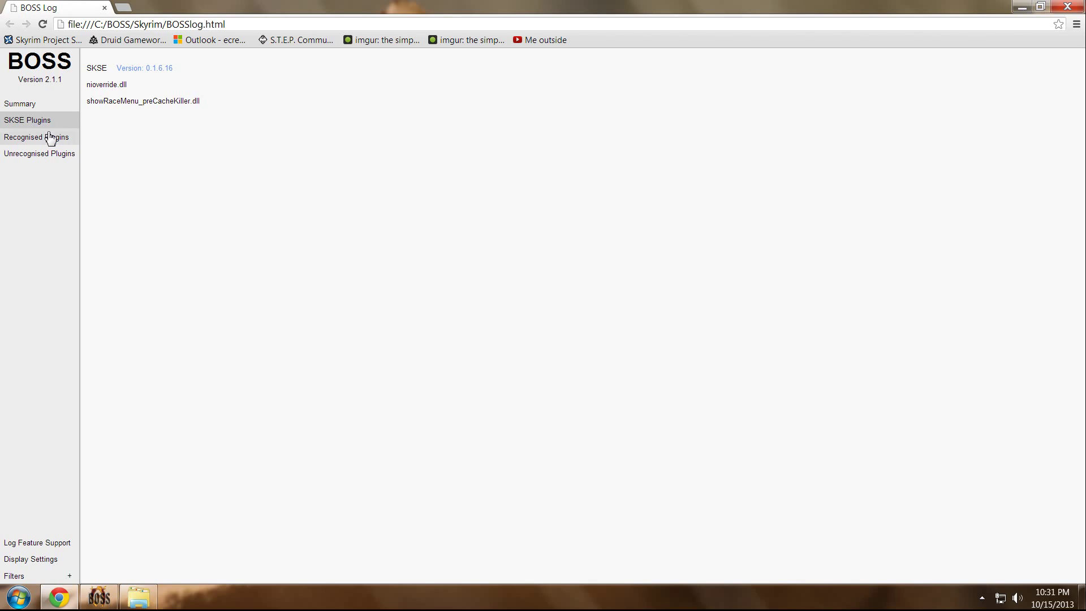
click(50, 137)
click(49, 157)
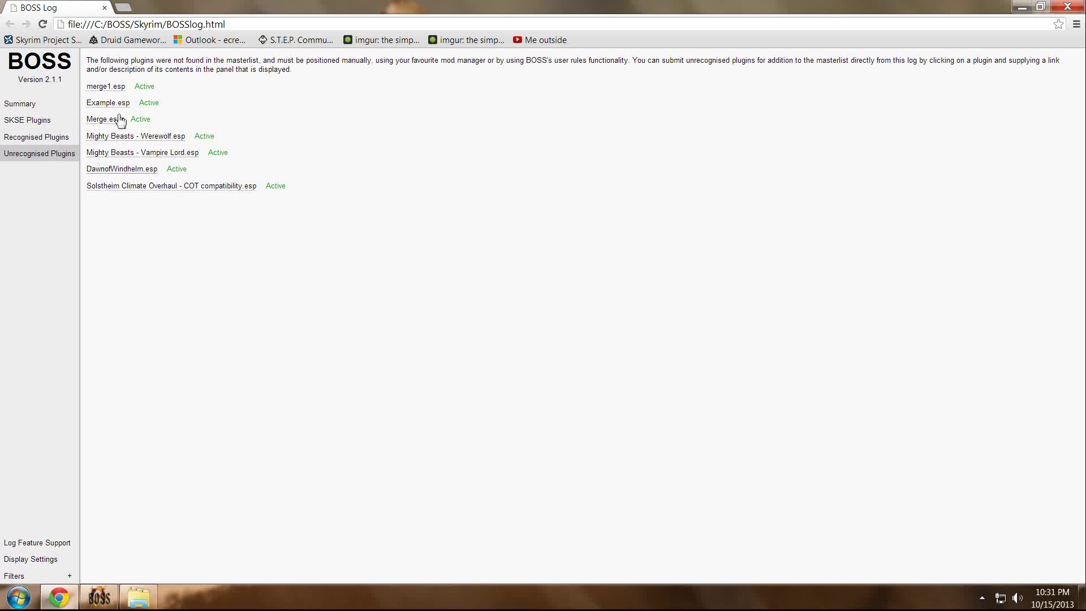
click(59, 146)
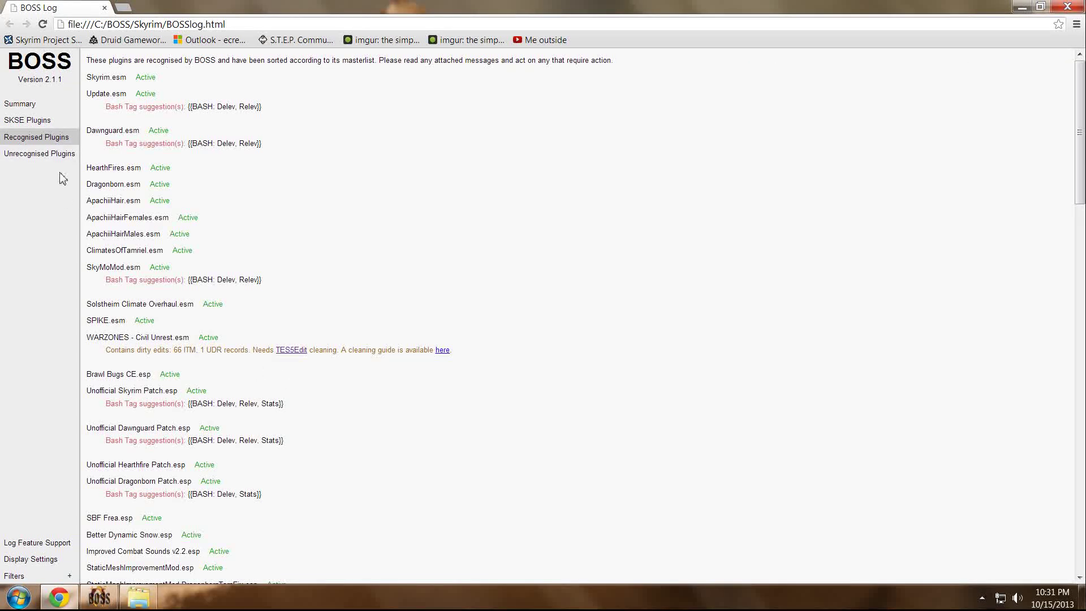
Step: Highlight the dirty-edits cleaning warning for WARZONES - Civil Unrest.esm
scroll(297, 263, down, 1)
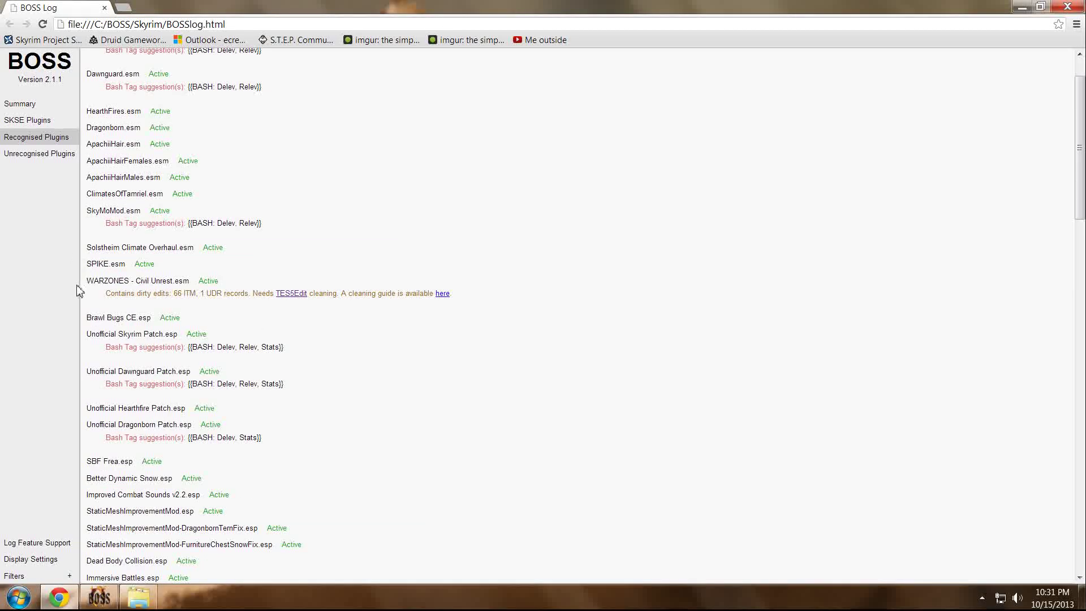
drag(89, 281, 319, 302)
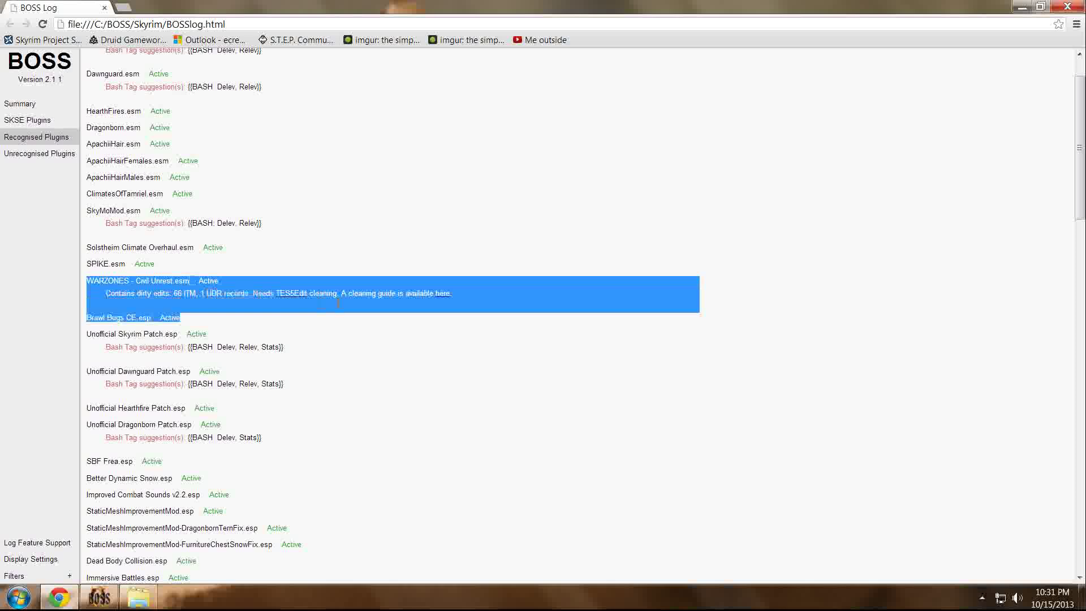
drag(440, 302, 469, 295)
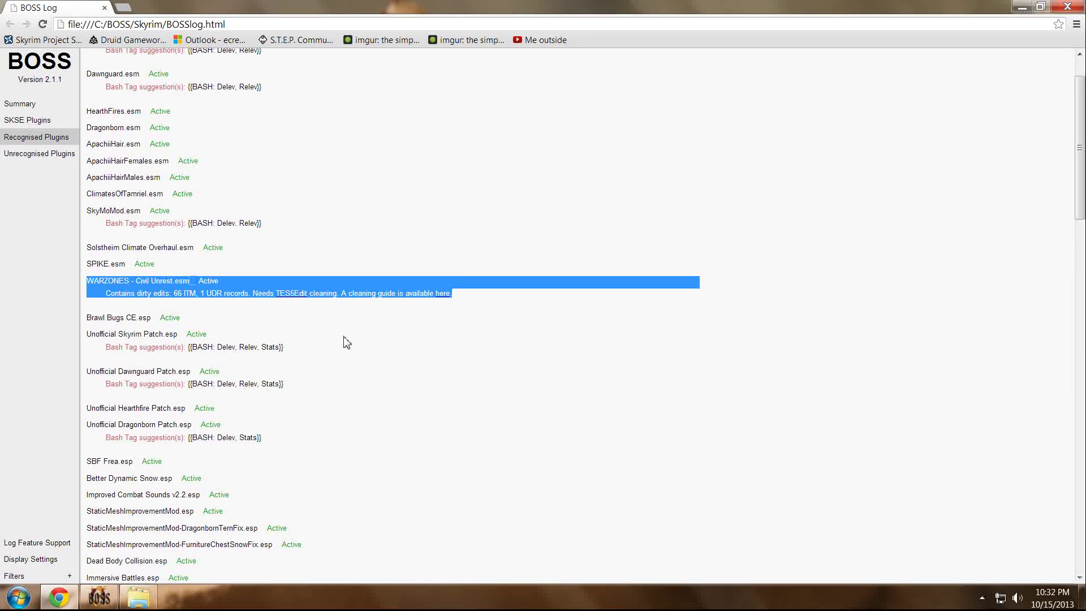
click(305, 327)
drag(103, 298, 459, 301)
Step: Scroll further down and highlight the Guard Dialogue Overhaul do-not-clean note
scroll(328, 322, down, 4)
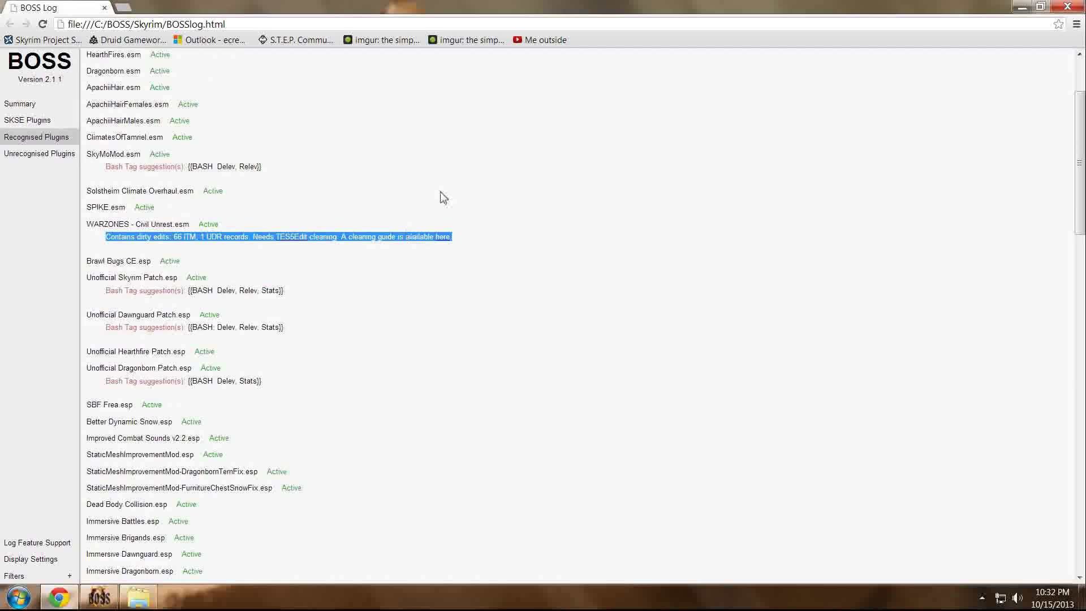
scroll(434, 194, down, 4)
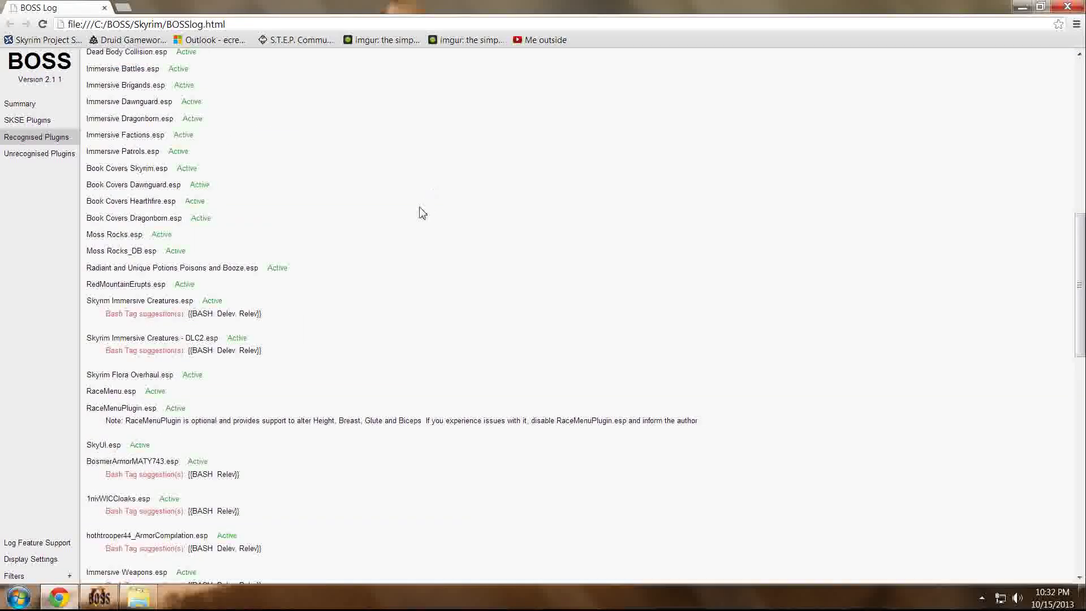
scroll(423, 209, down, 2)
scroll(421, 212, down, 3)
scroll(235, 337, down, 2)
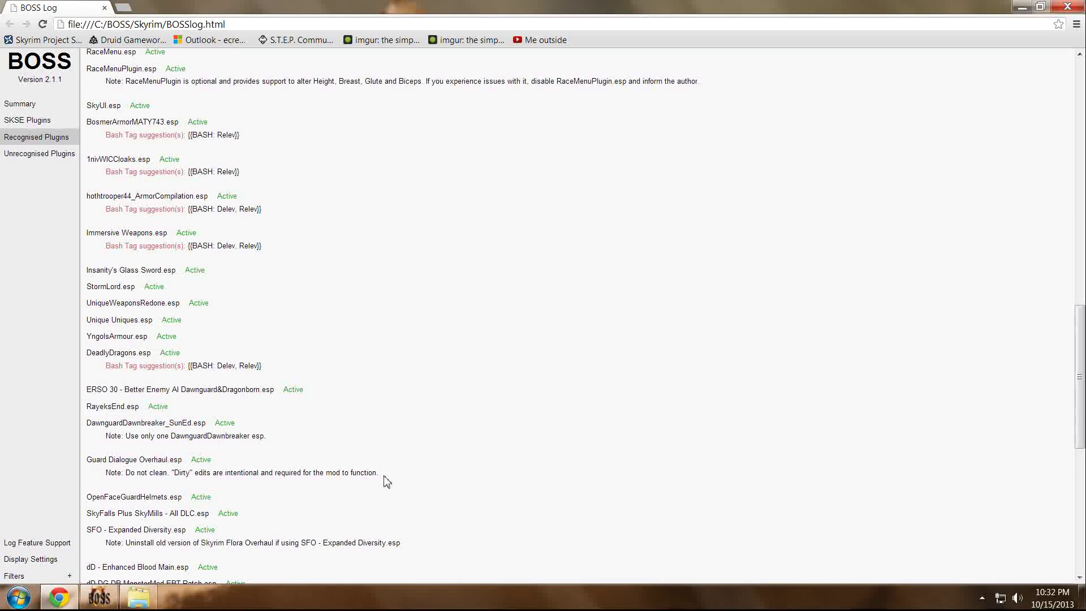
drag(383, 481, 108, 475)
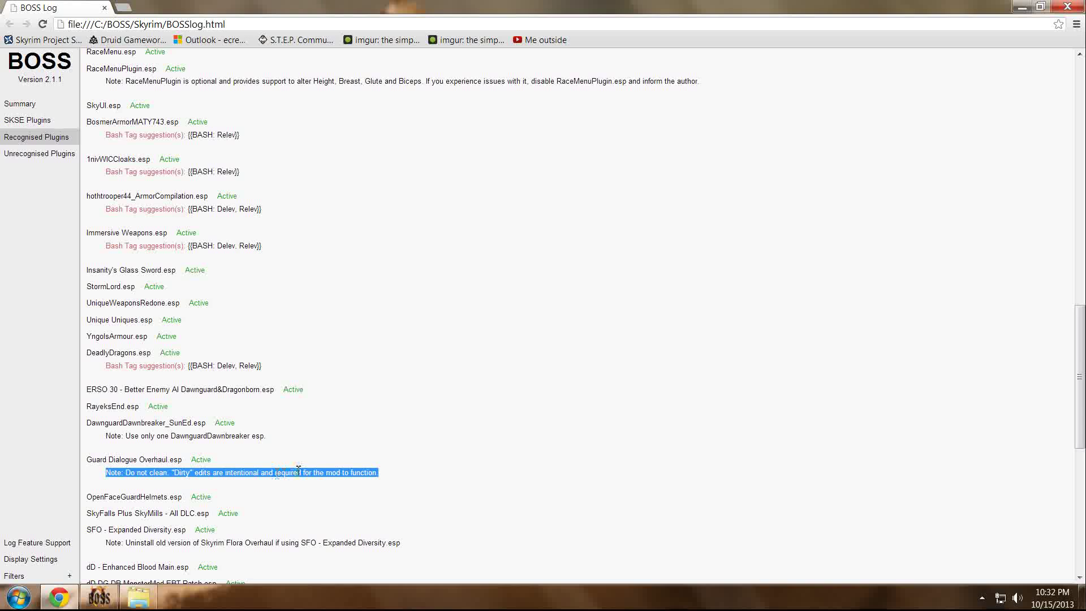
Step: Finish reviewing the log, then close the BOSS Log in Chrome and the BOSS window
scroll(421, 327, up, 17)
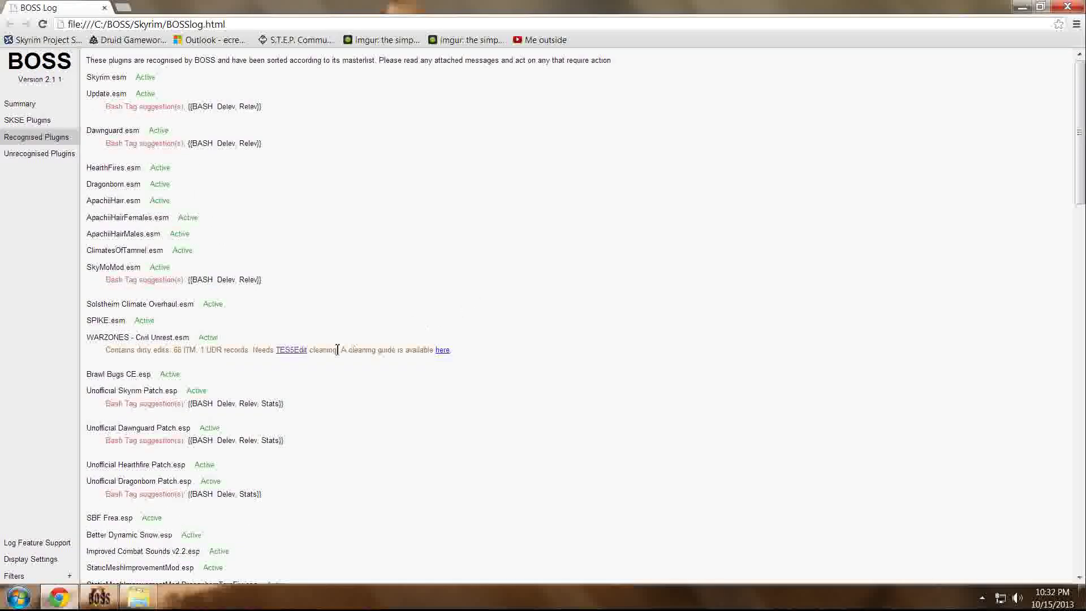
scroll(195, 235, down, 1)
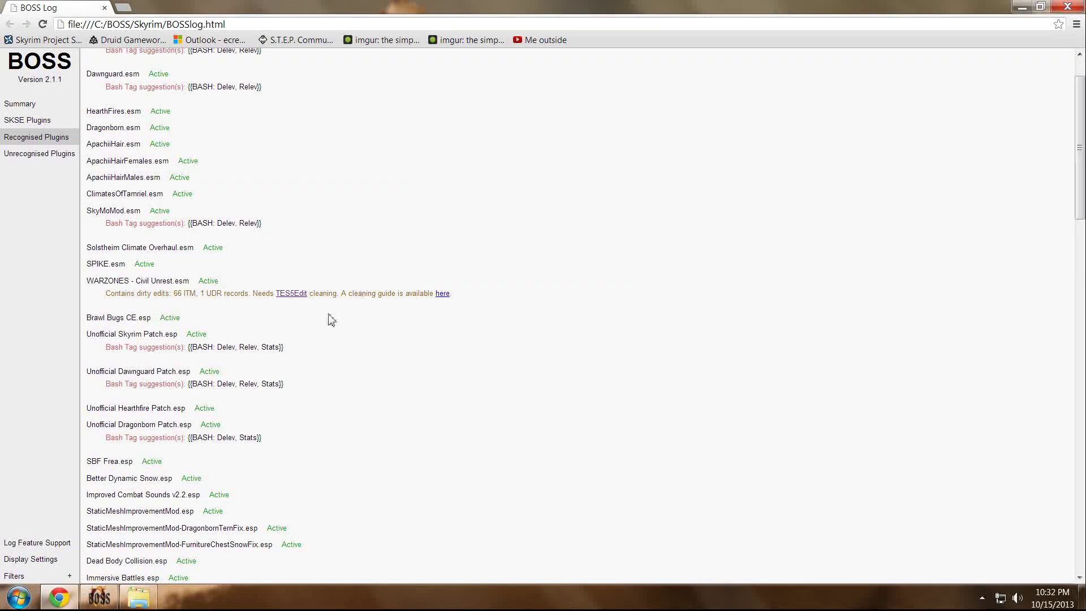
scroll(331, 322, down, 20)
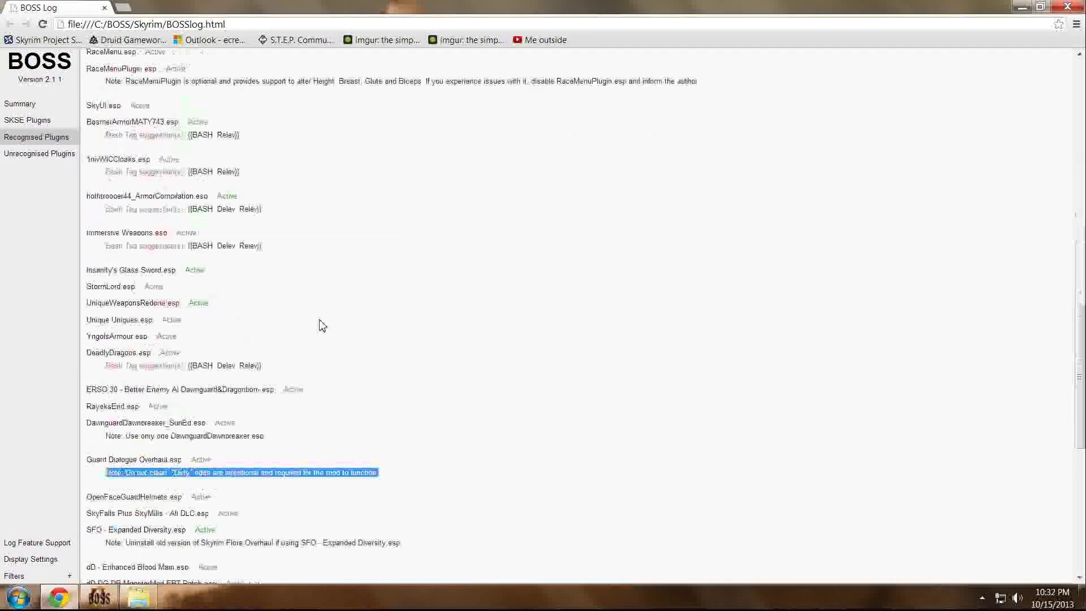
scroll(319, 321, down, 5)
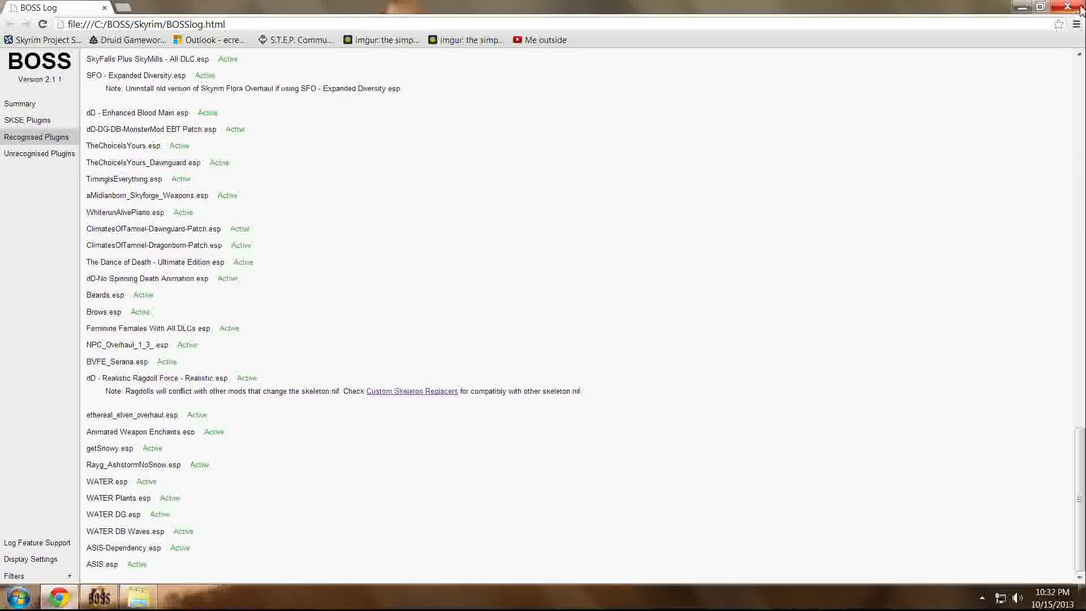
click(1080, 9)
click(423, 90)
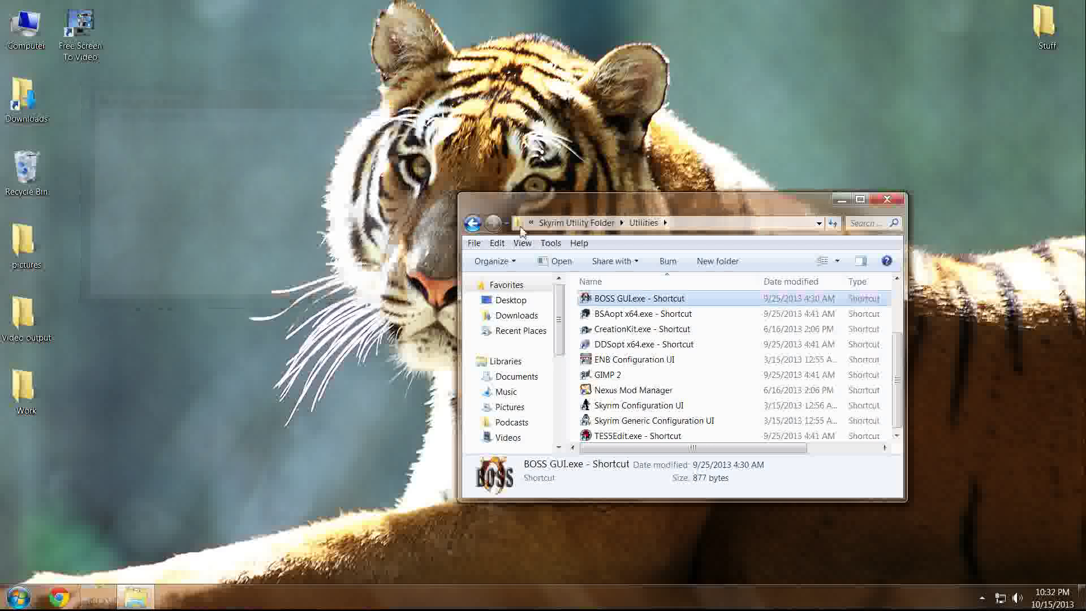
Step: Launch TES5Edit and load only WARZONES - Civil Unrest.esm using Select None
click(662, 437)
double_click(661, 436)
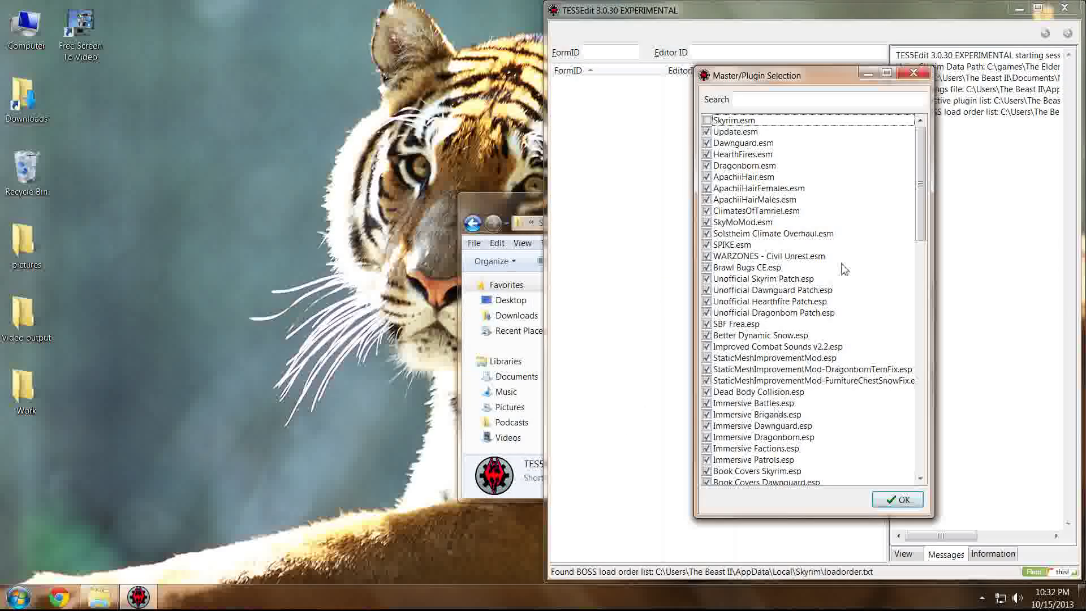
right_click(890, 270)
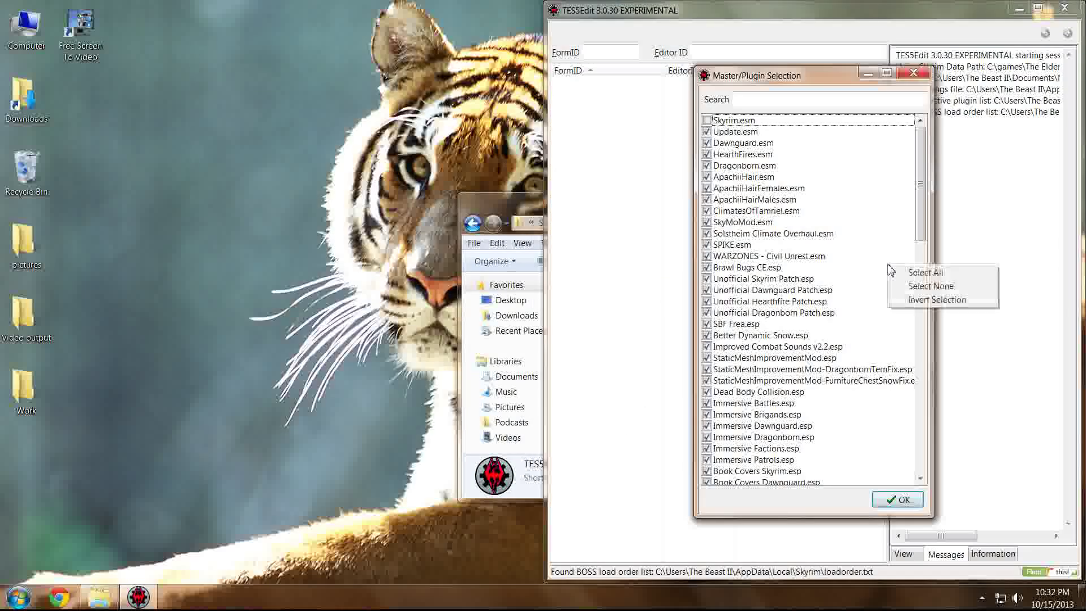
click(927, 287)
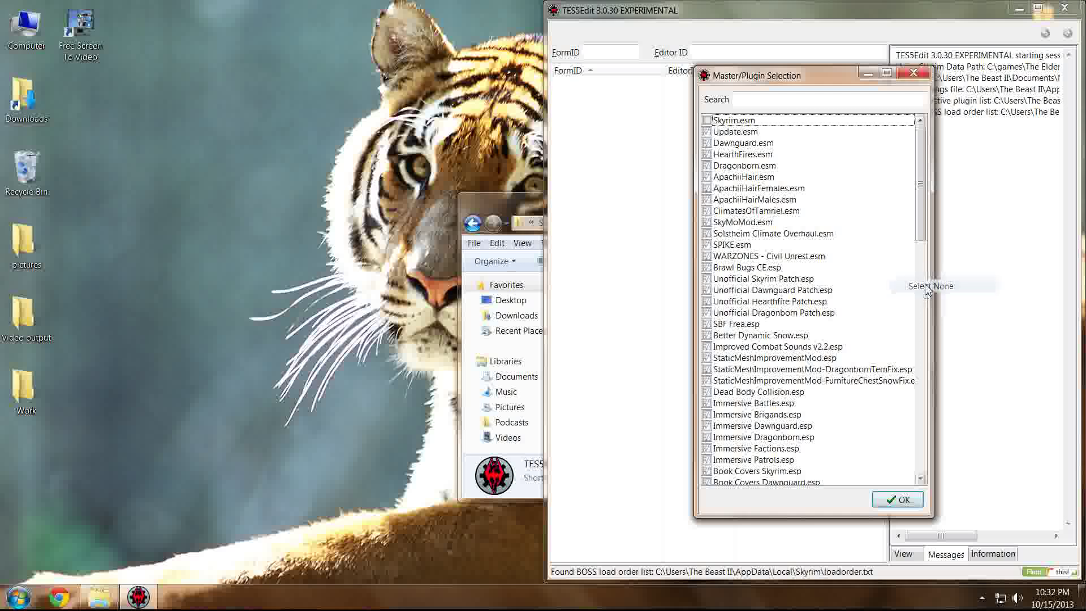
click(707, 257)
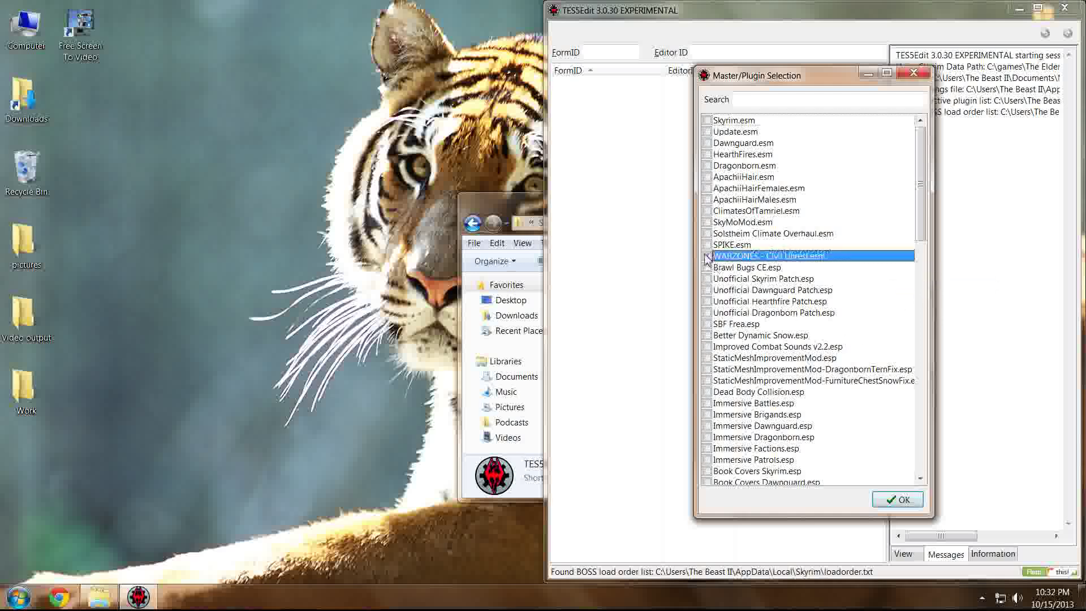
click(898, 501)
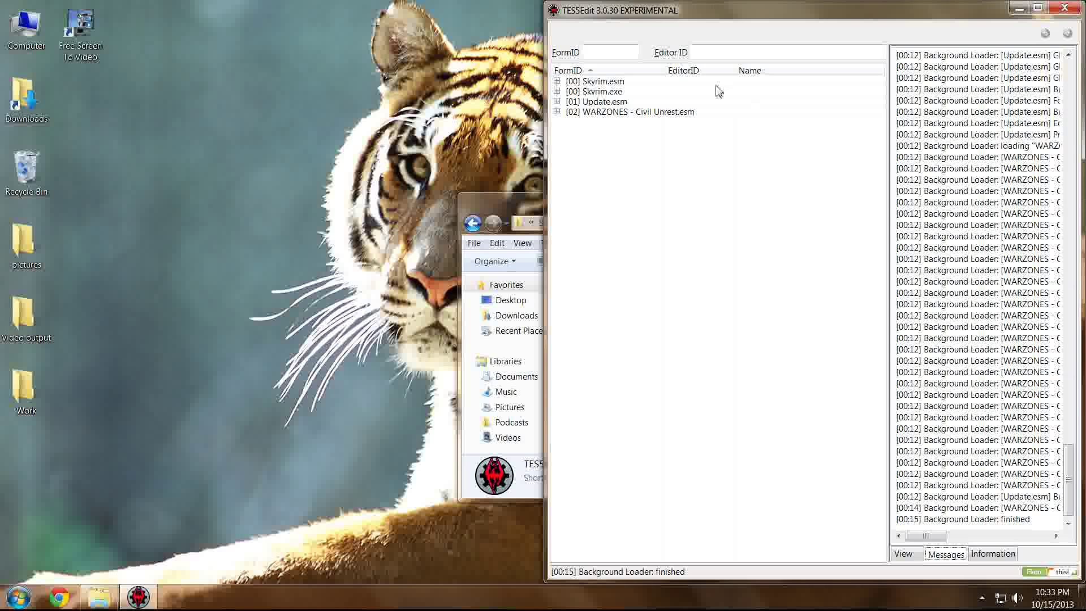
Step: Apply Filter for Cleaning to WARZONES - Civil Unrest.esm, processing 898447 records
click(668, 111)
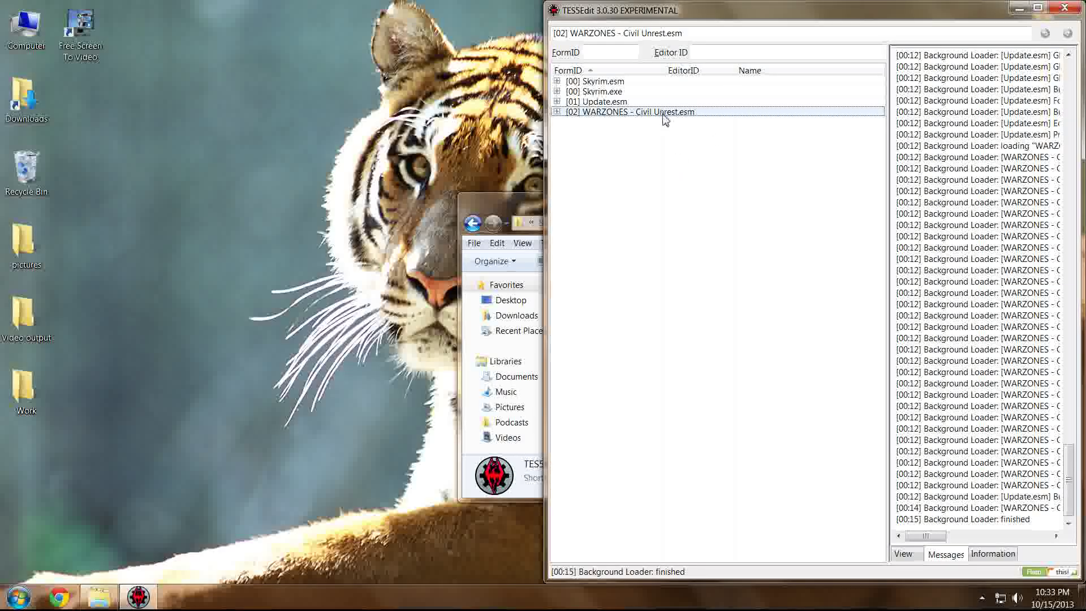
right_click(663, 114)
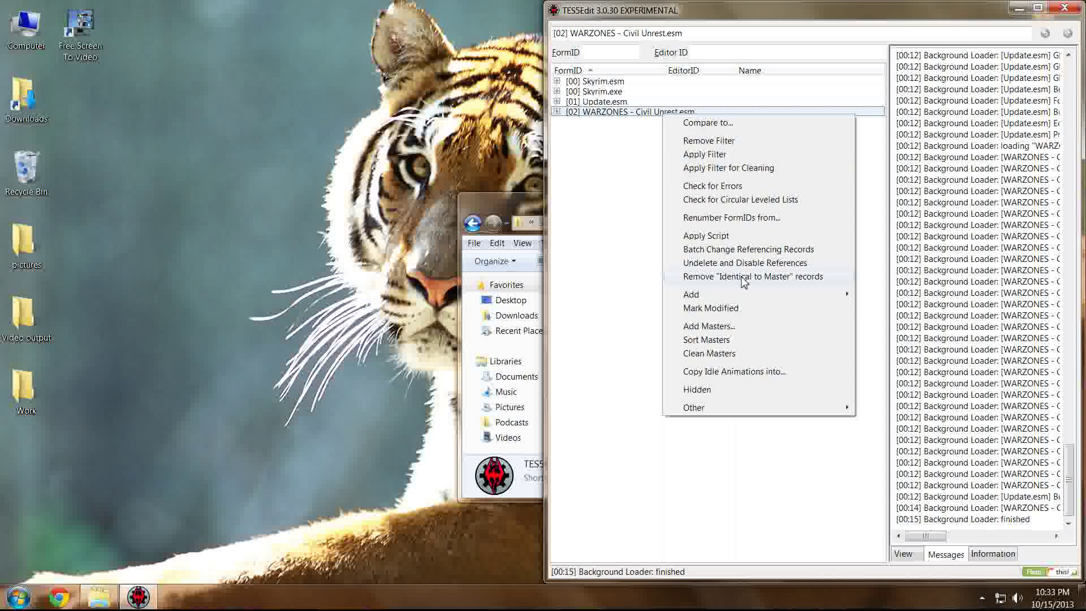
click(729, 168)
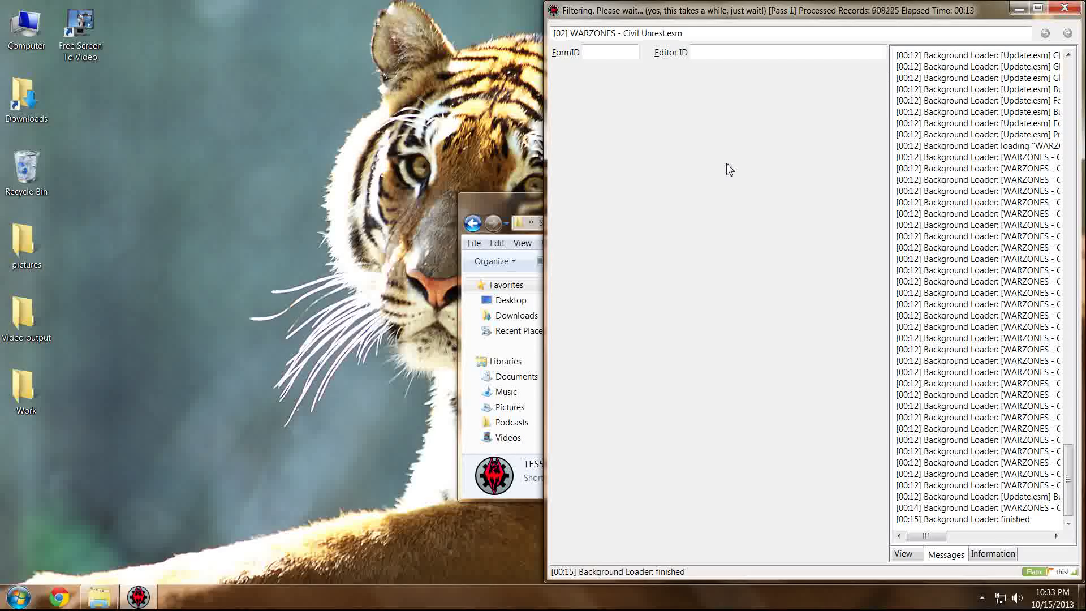
click(621, 105)
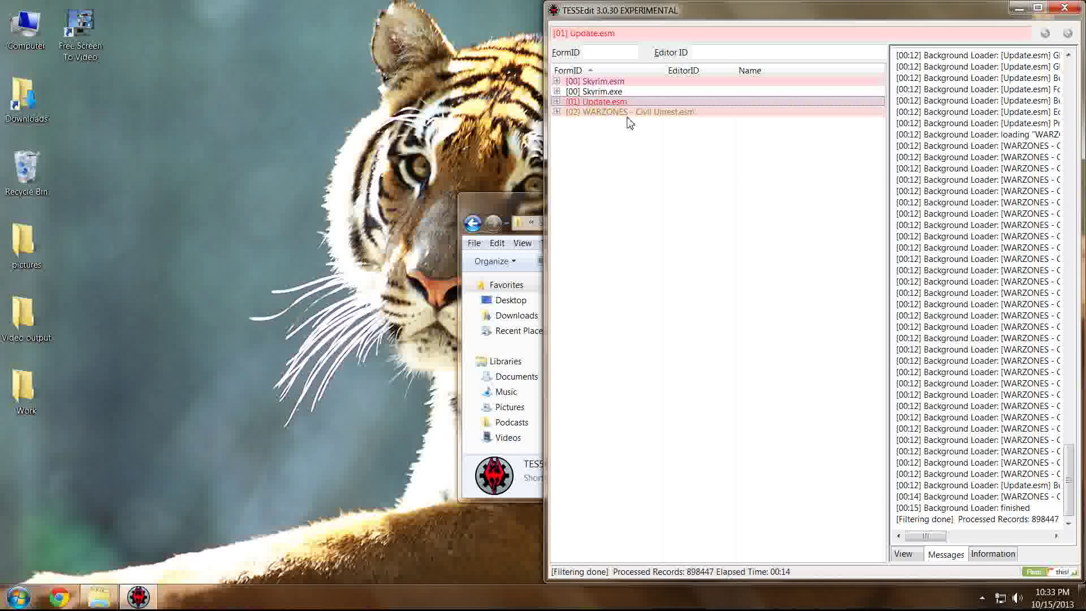
Step: Remove Identical to Master records from WARZONES - Civil Unrest.esm, confirming the warning; 360 removed
click(624, 112)
right_click(624, 113)
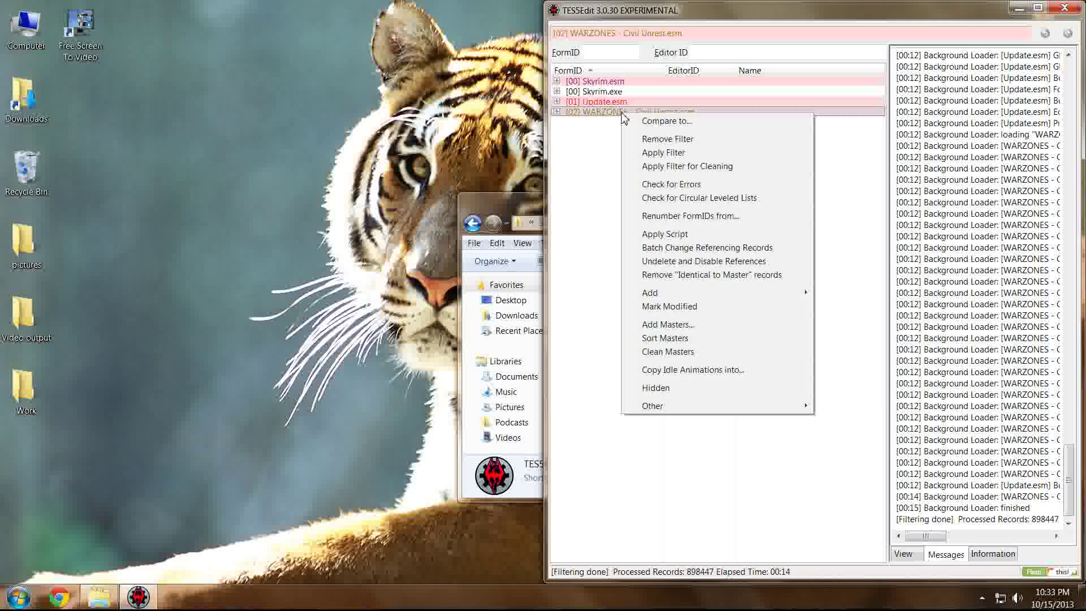
click(659, 276)
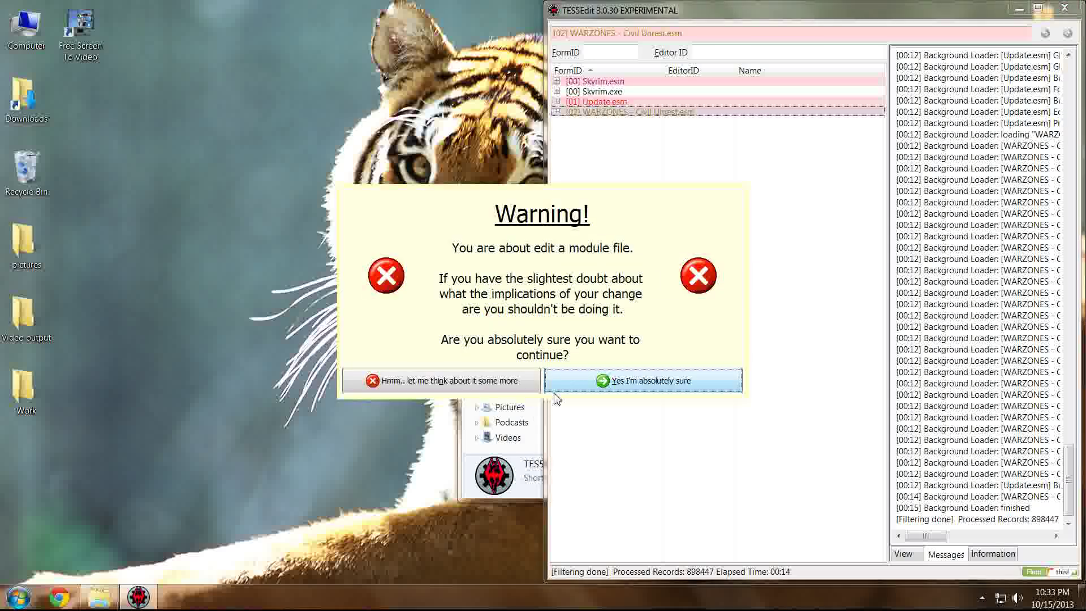
click(625, 384)
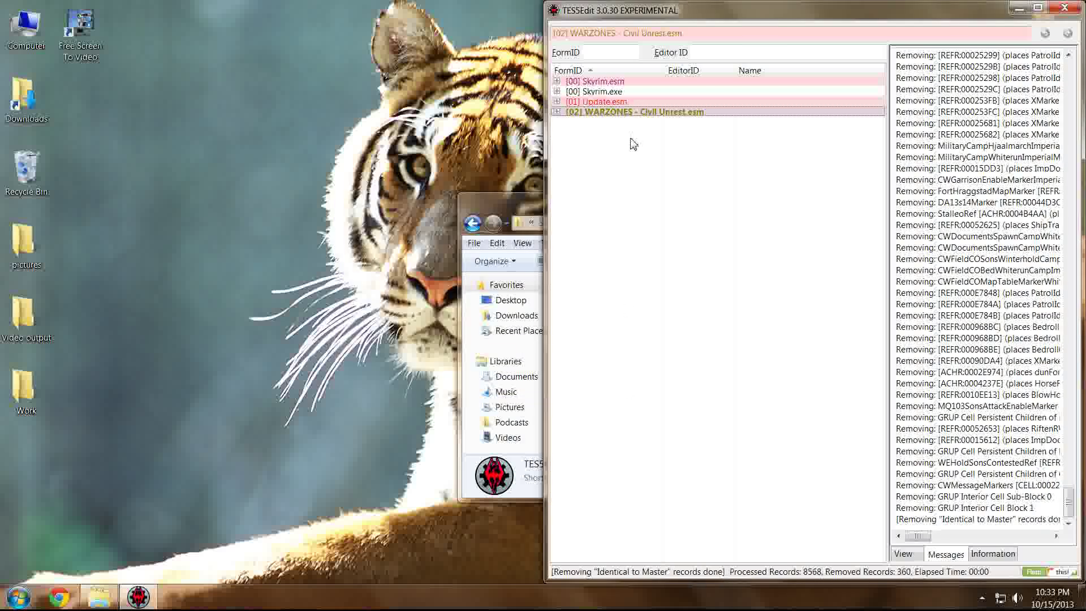
right_click(656, 114)
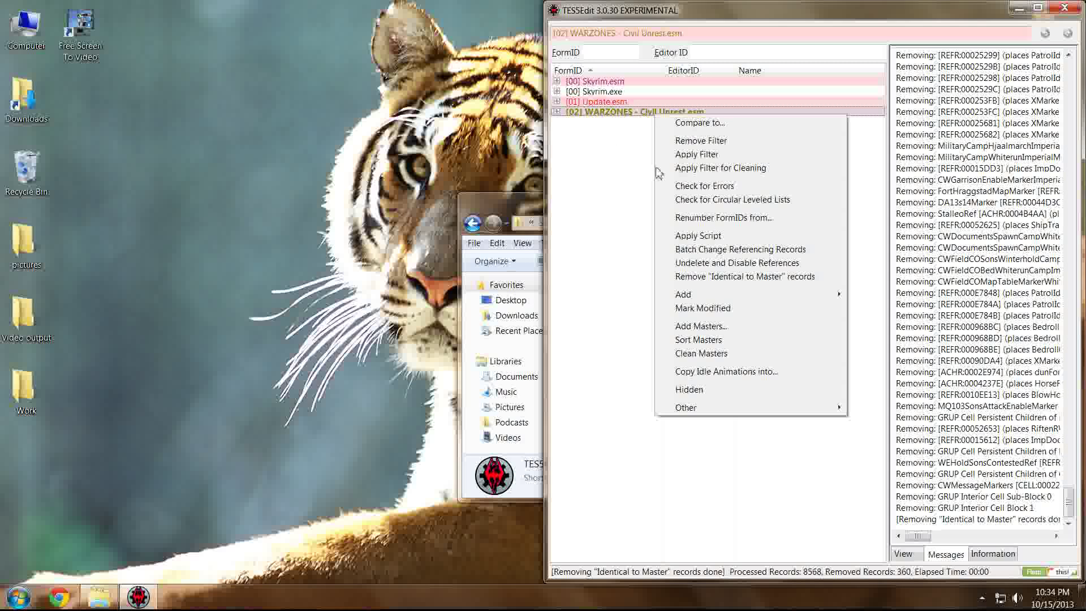
Step: Undelete and Disable References in WARZONES, restoring 1 record, and check the Messages log
click(715, 264)
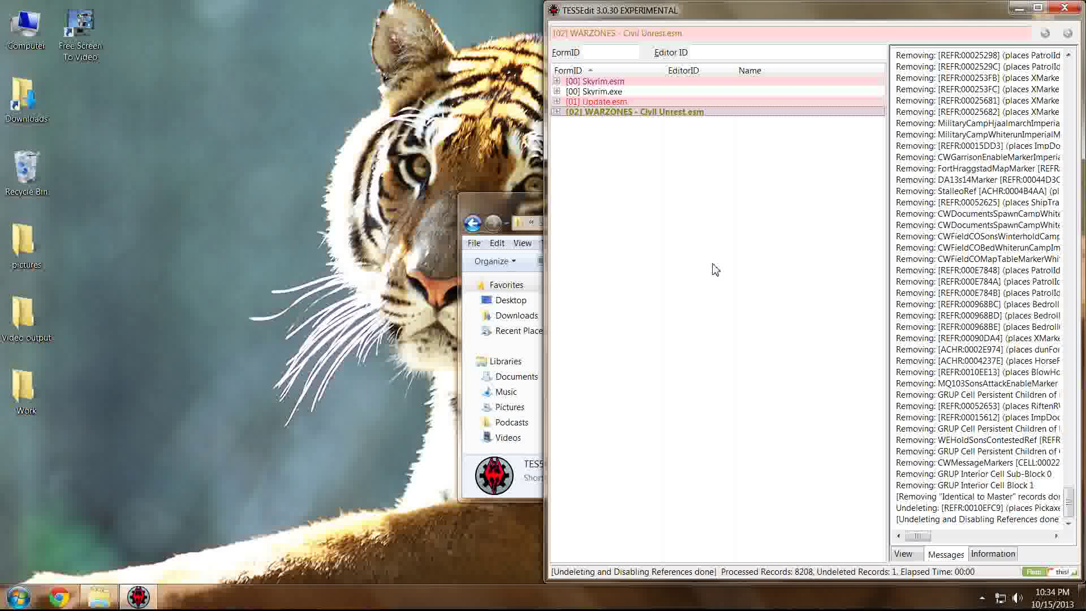
mouse_move(917, 536)
mouse_down()
mouse_move(952, 548)
mouse_move(905, 537)
mouse_up()
drag(919, 537, 864, 538)
Step: Close TES5Edit and save WARZONES - Civil Unrest.esm with Backup plugins kept ticked
click(1063, 9)
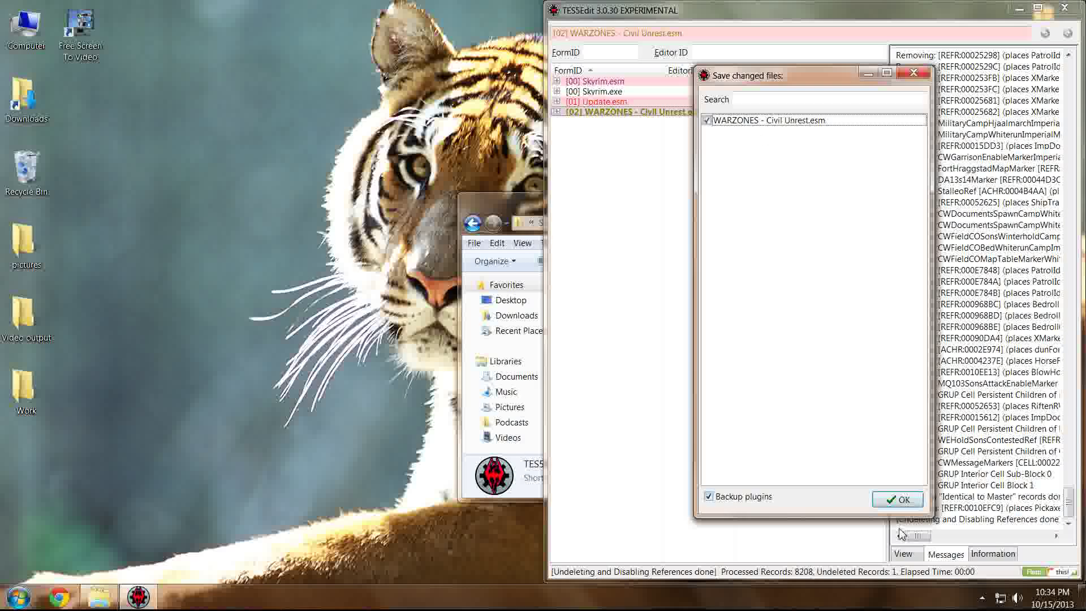
click(902, 501)
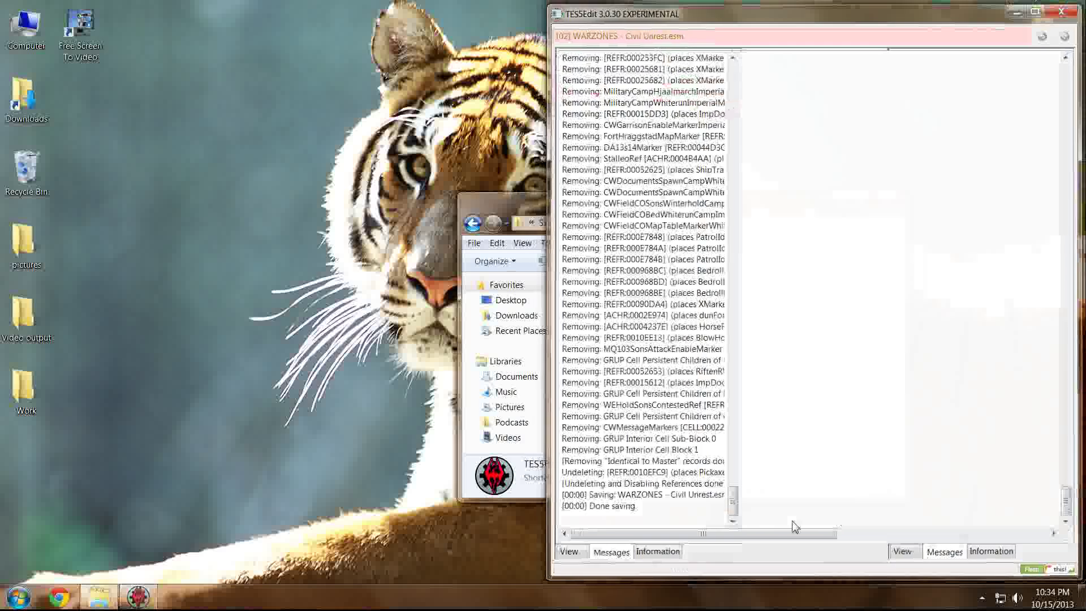